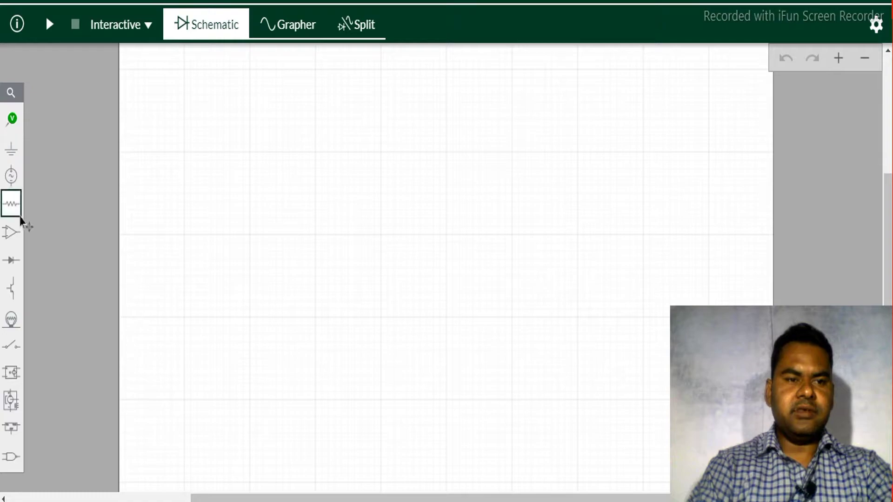
# - Place a diode horizontally in the upper middle of the empty schematic
pyautogui.click(12, 261)
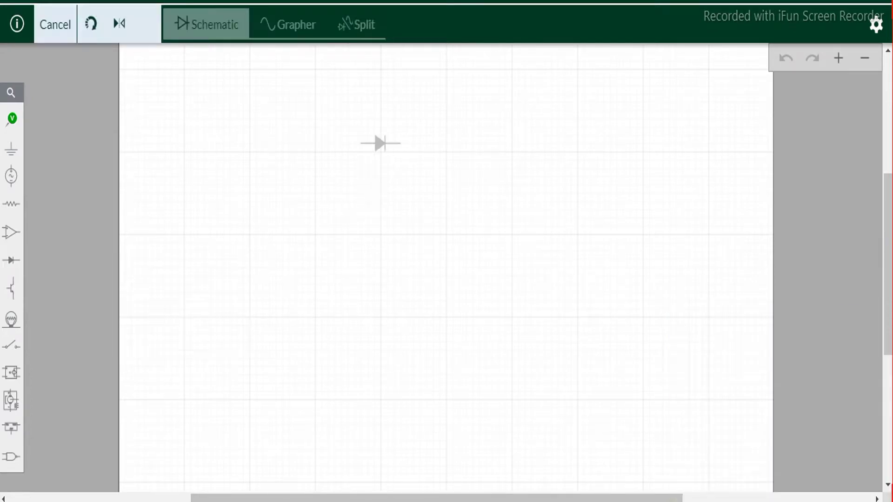
pyautogui.click(380, 152)
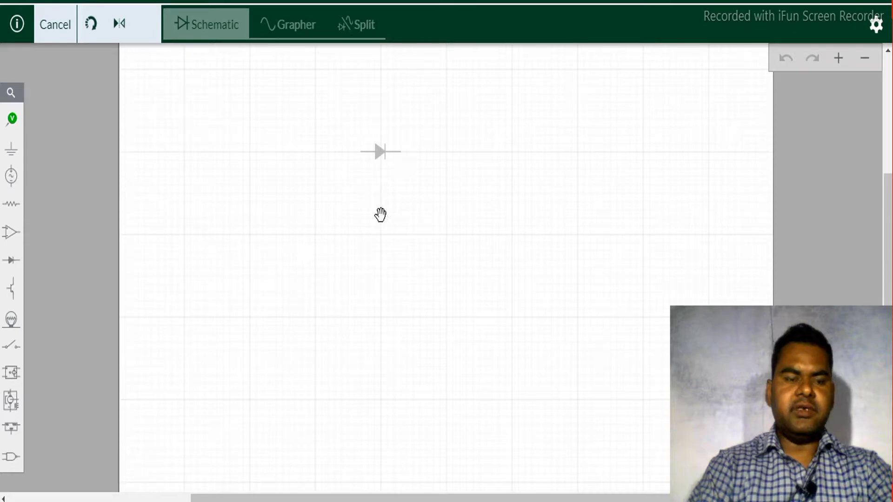
pyautogui.click(380, 215)
pyautogui.click(380, 215)
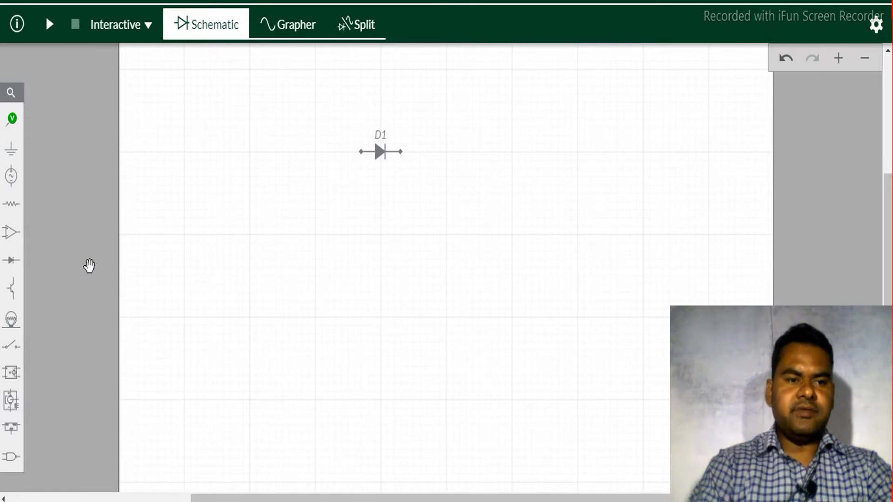
# - Place a 1P1S transformer to the left of diode D1, with its upper terminals level with the diode
pyautogui.click(11, 204)
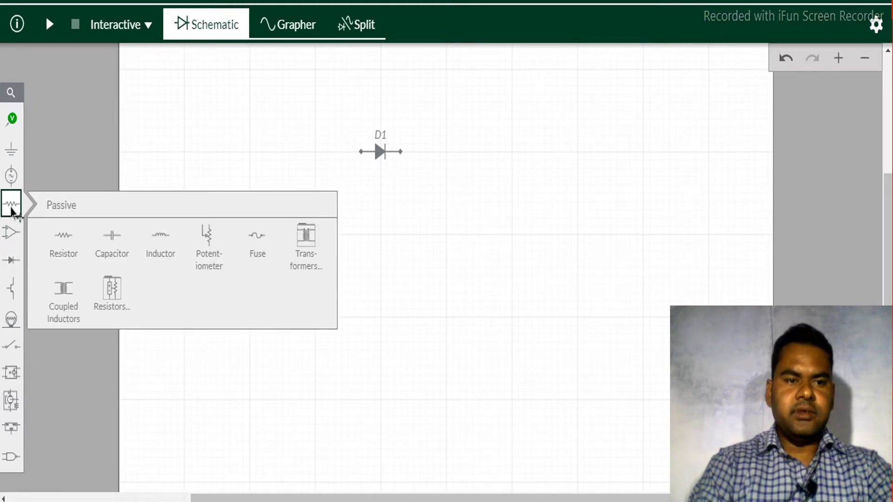
pyautogui.click(307, 256)
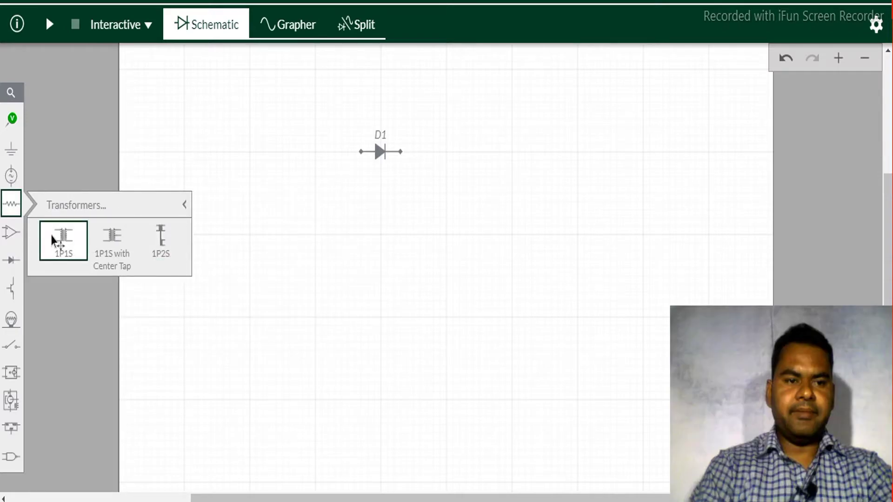
pyautogui.click(55, 239)
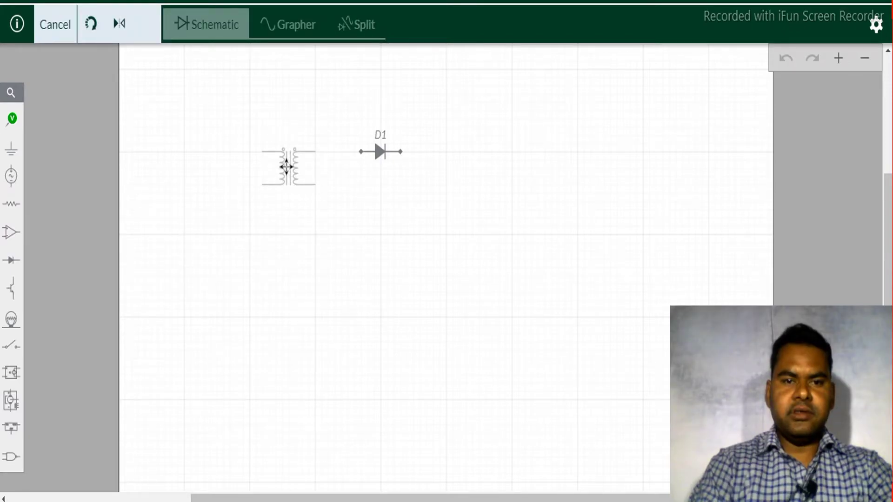
pyautogui.click(286, 166)
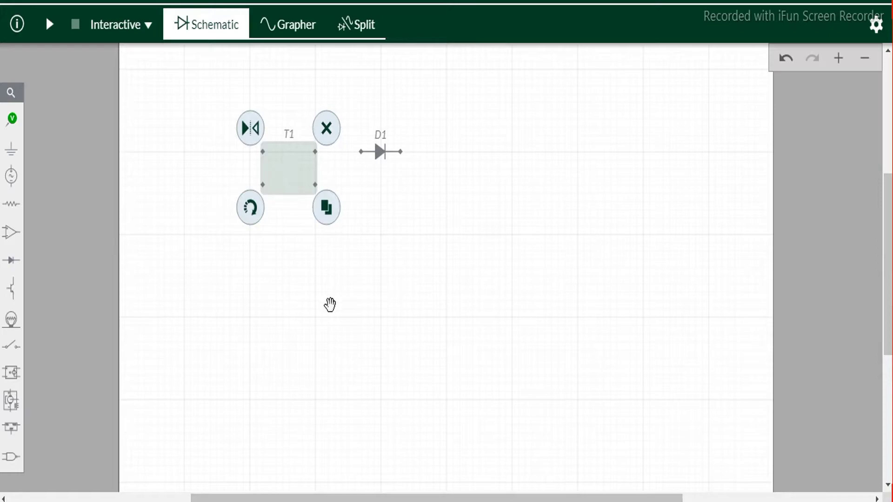
pyautogui.click(329, 304)
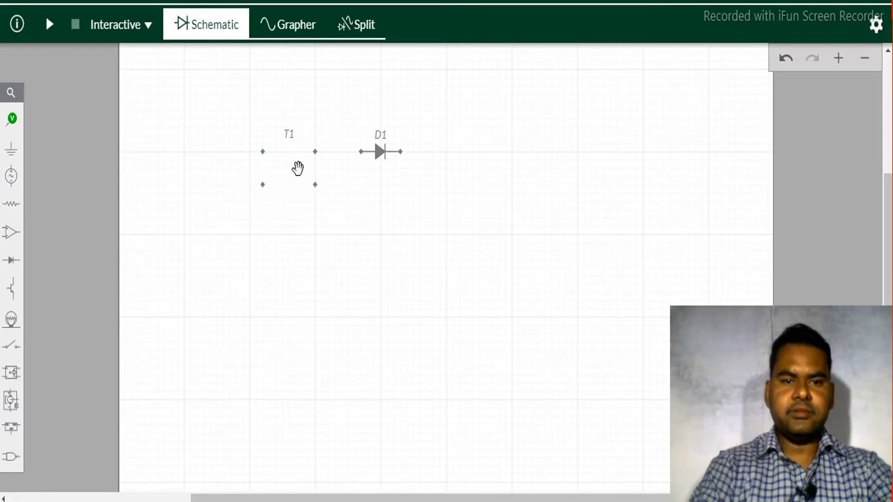
pyautogui.click(297, 168)
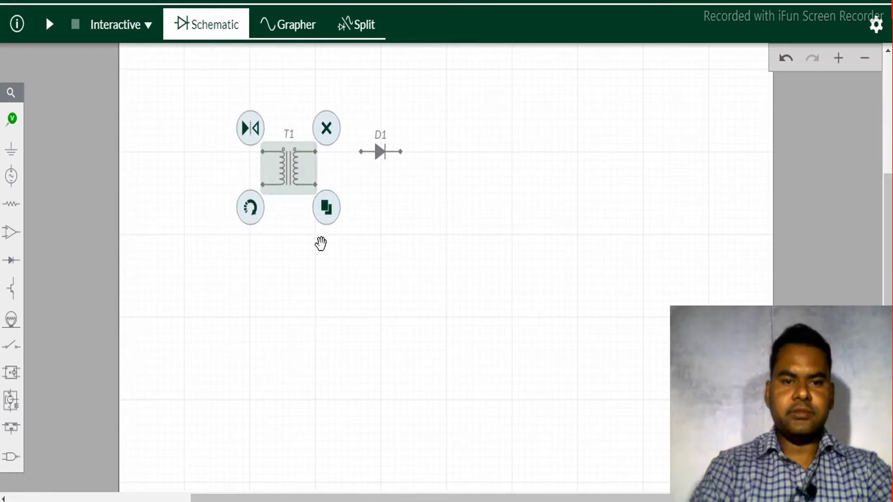
pyautogui.click(349, 289)
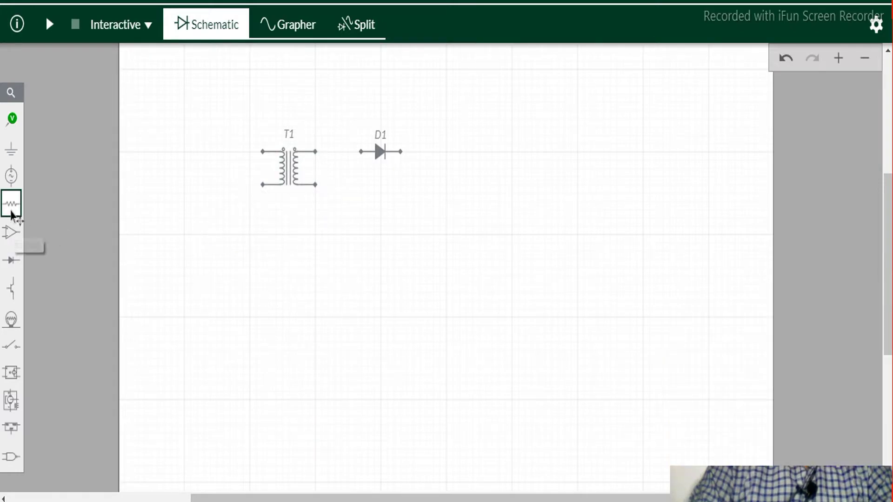
# - Place a resistor to the right of diode D1 and rotate it to stand vertically
pyautogui.click(12, 214)
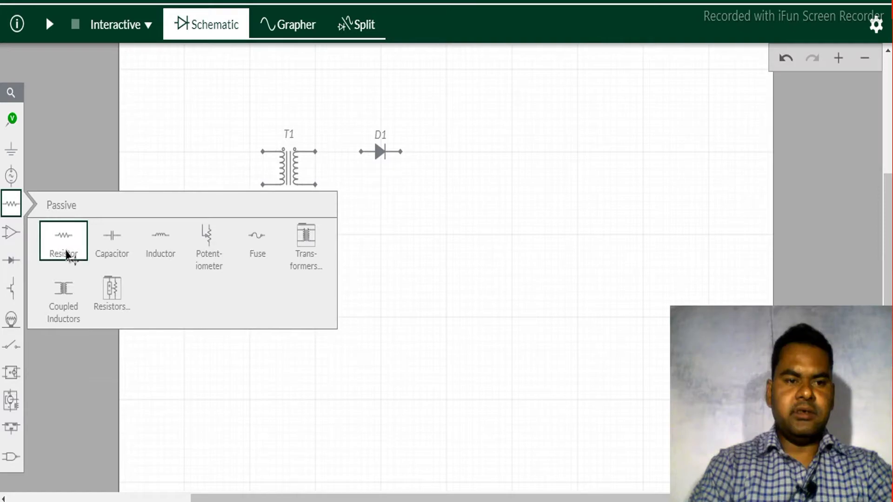
pyautogui.click(67, 255)
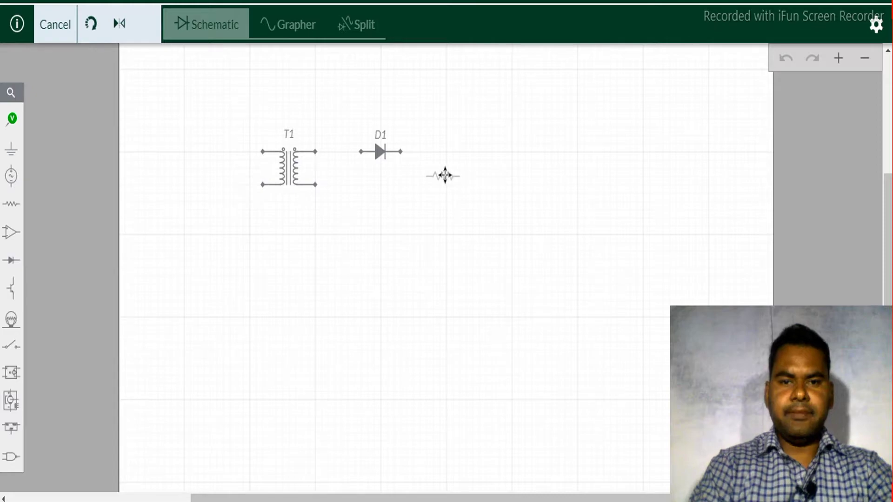
pyautogui.click(445, 175)
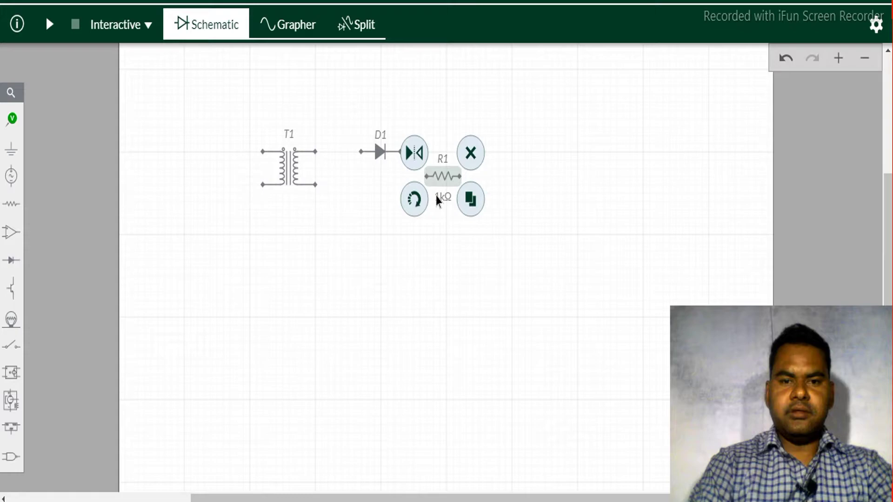
pyautogui.click(416, 208)
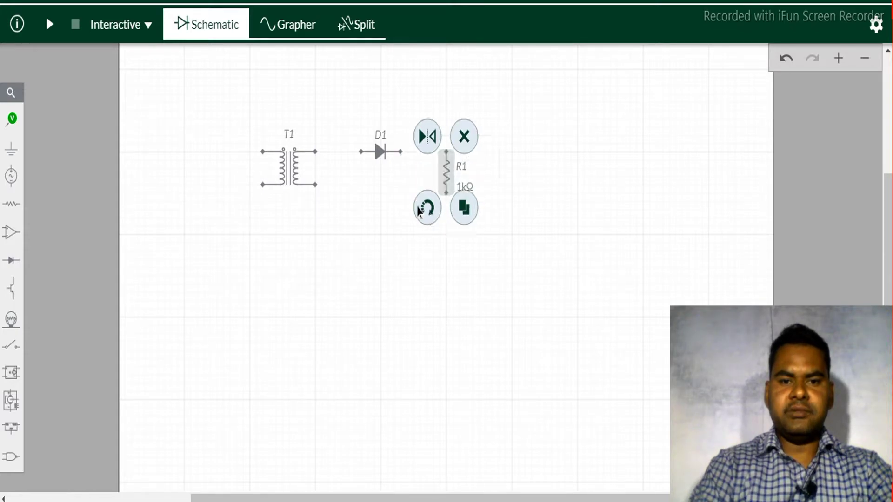
pyautogui.click(446, 292)
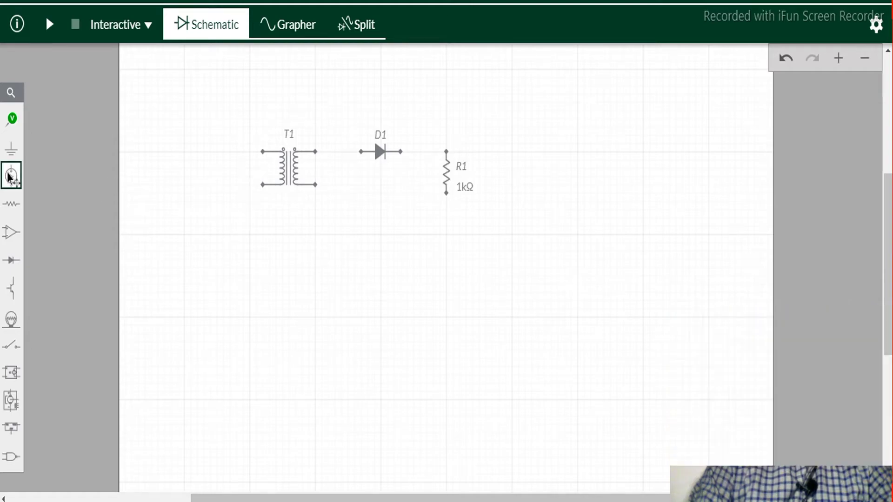
# - Place an AC Voltage source to the left of transformer T1
pyautogui.click(11, 176)
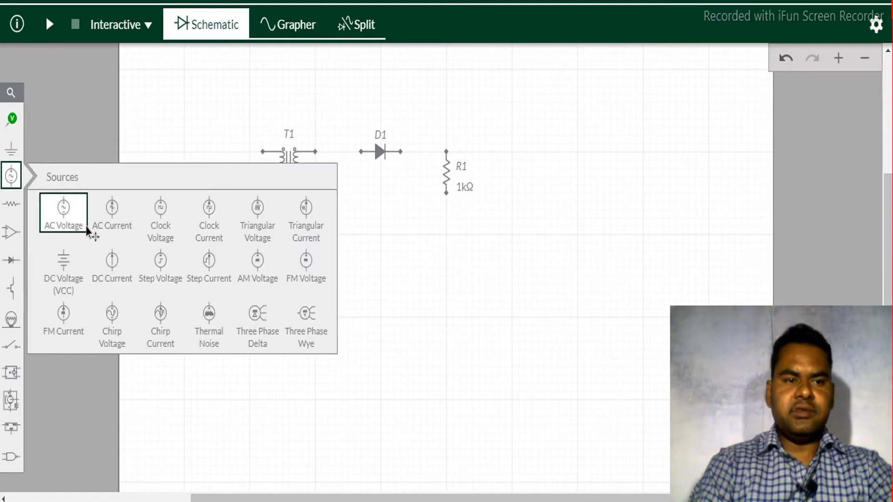
pyautogui.moveTo(59, 209); pyautogui.dragTo(210, 176)
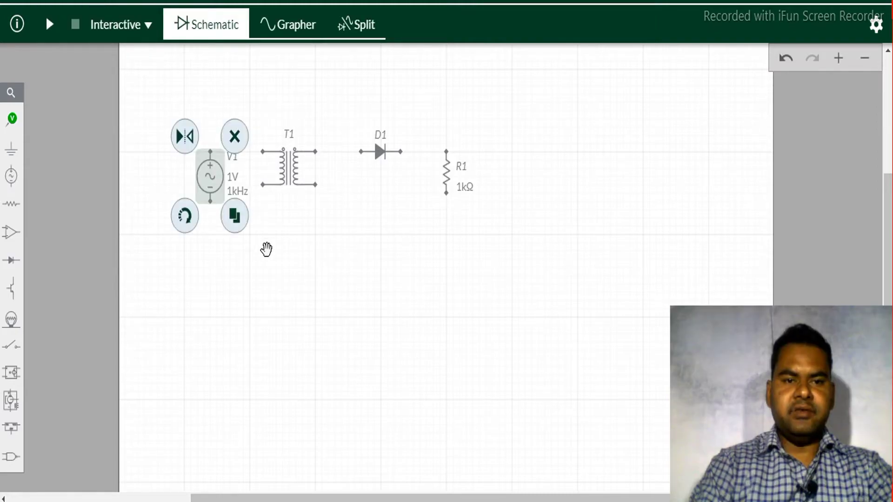
pyautogui.click(265, 250)
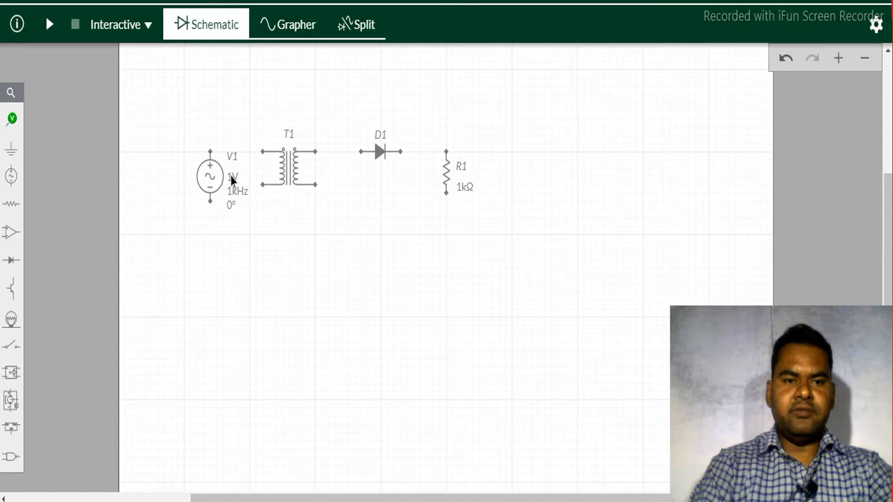
# - Set the AC source V1 to a peak voltage of 230 V and a frequency of 50 Hz
pyautogui.click(233, 178)
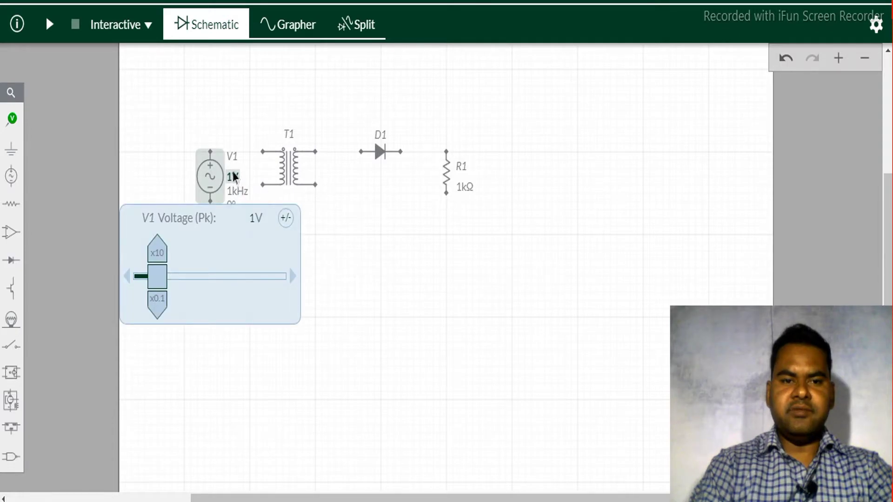
pyautogui.doubleClick(233, 173)
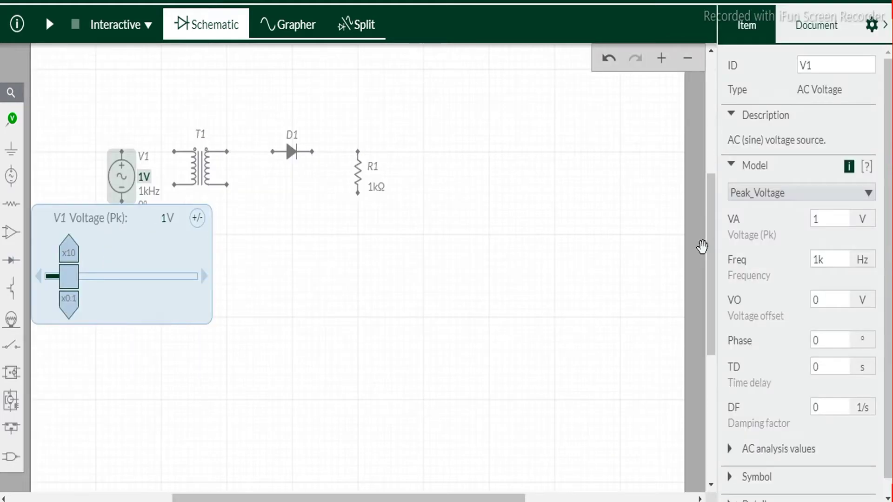
pyautogui.click(837, 217)
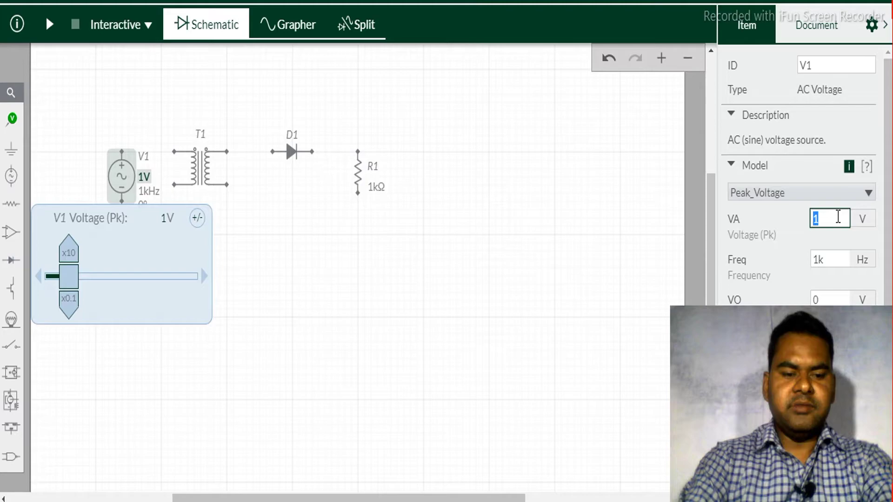
pyautogui.press('BackSpace')
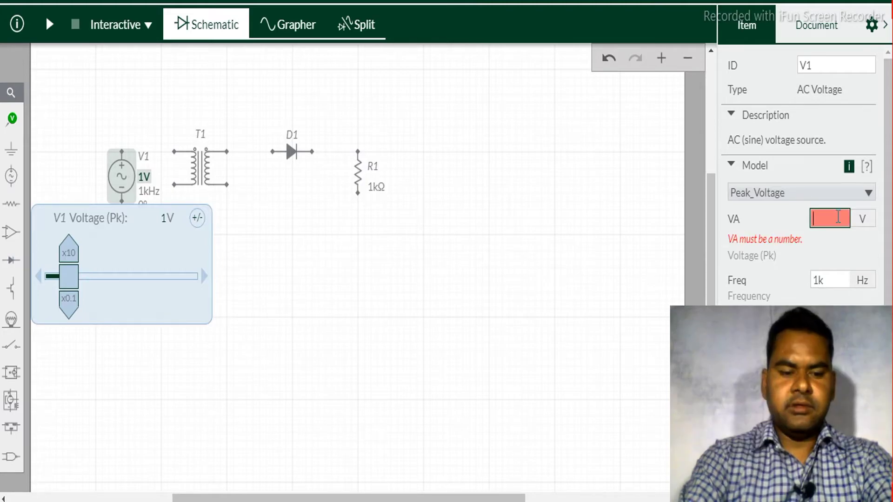
pyautogui.write('230')
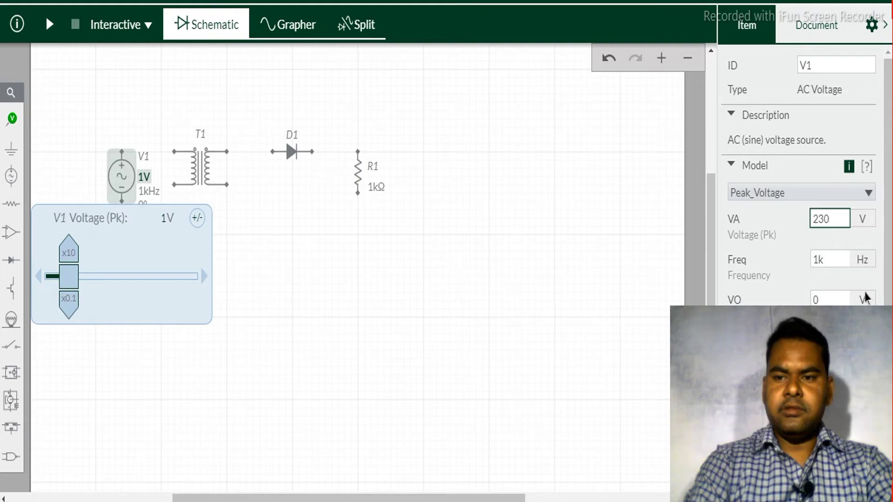
pyautogui.click(836, 257)
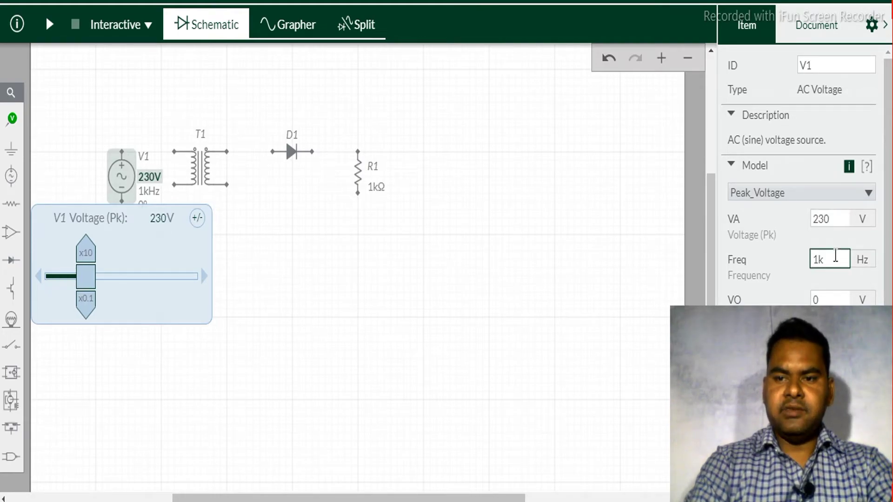
pyautogui.doubleClick(836, 258)
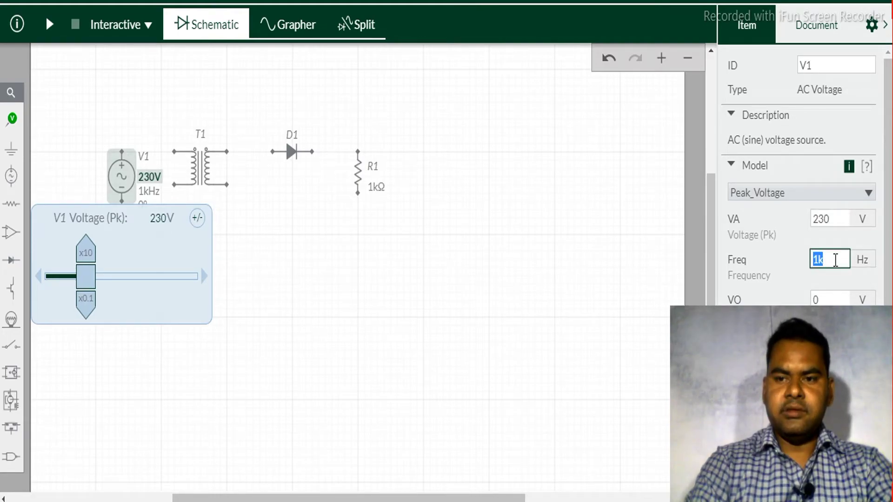
pyautogui.write('50')
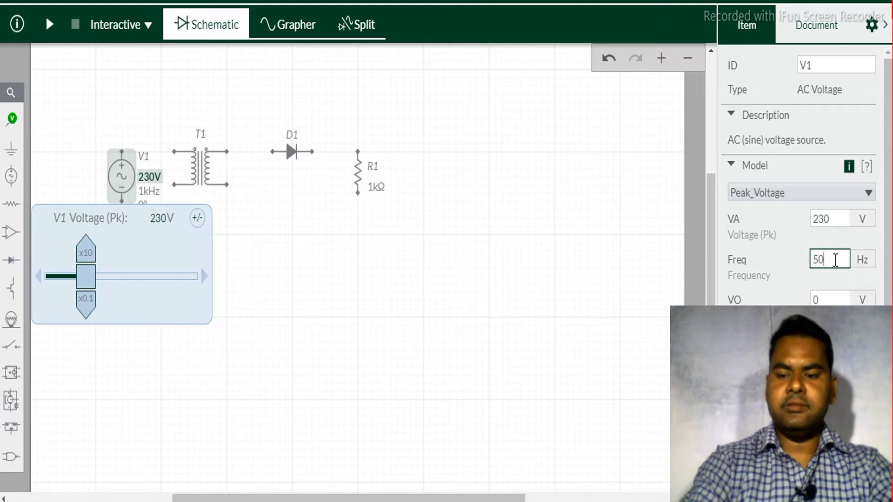
pyautogui.click(679, 223)
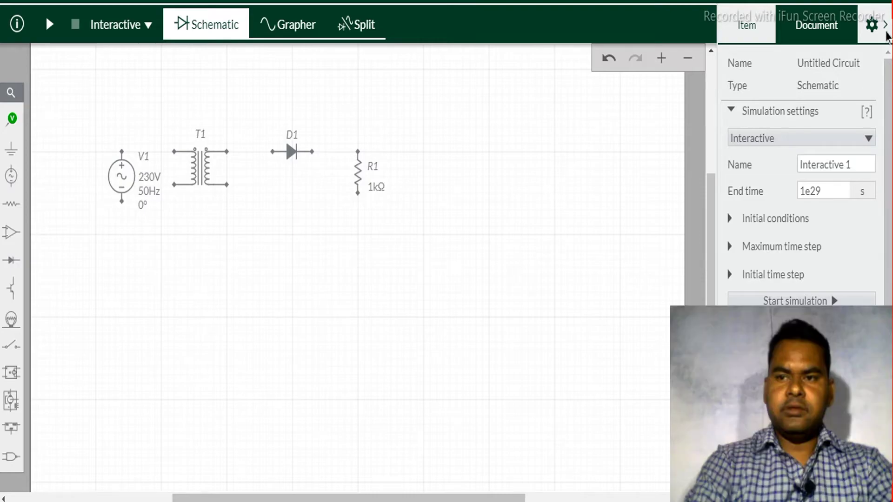
pyautogui.click(885, 25)
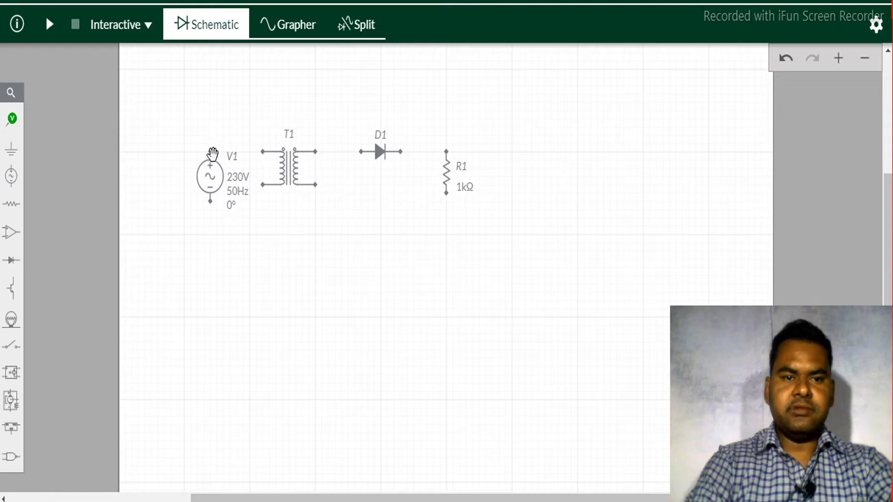
# - Wire the positive terminal of source V1 to the upper primary terminal of transformer T1
pyautogui.click(210, 154)
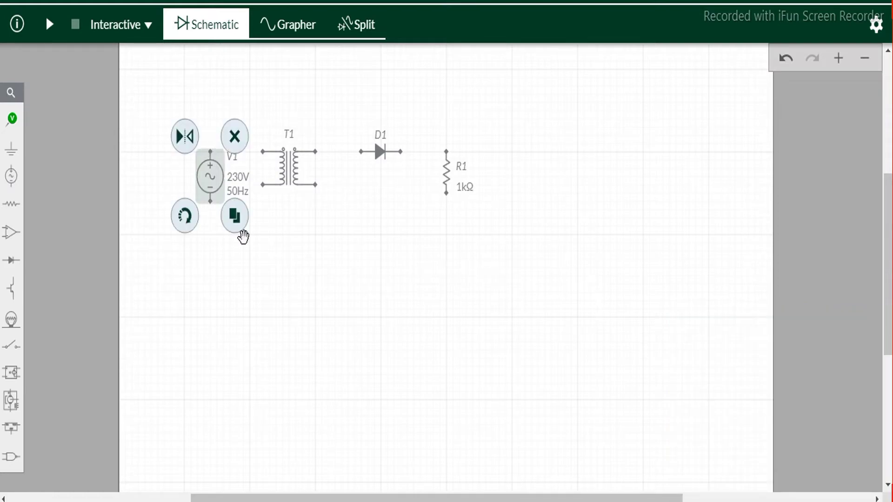
pyautogui.click(243, 237)
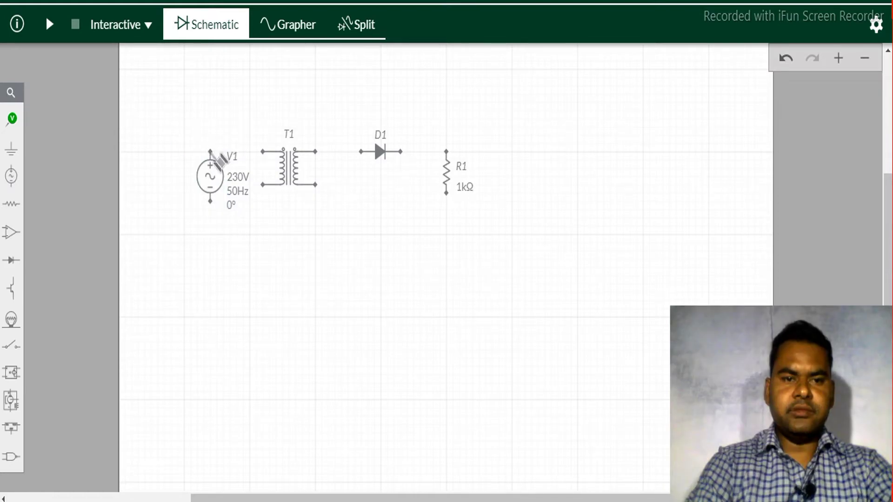
pyautogui.click(212, 152)
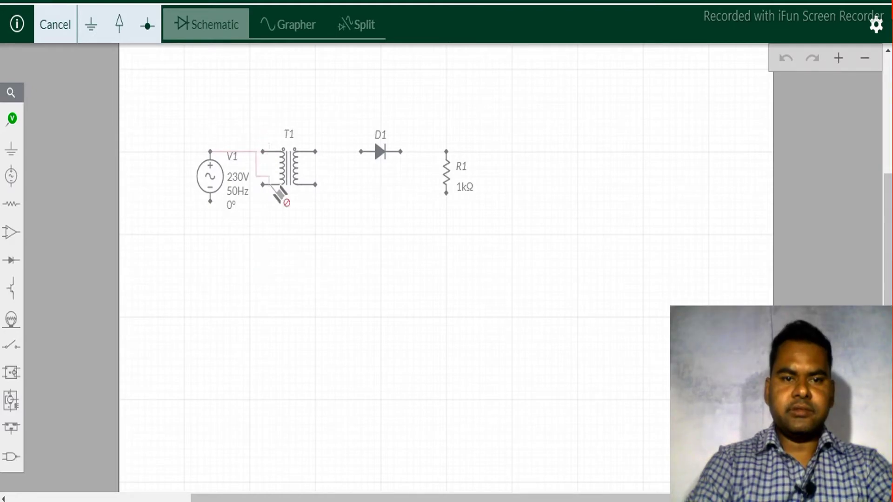
pyautogui.click(263, 151)
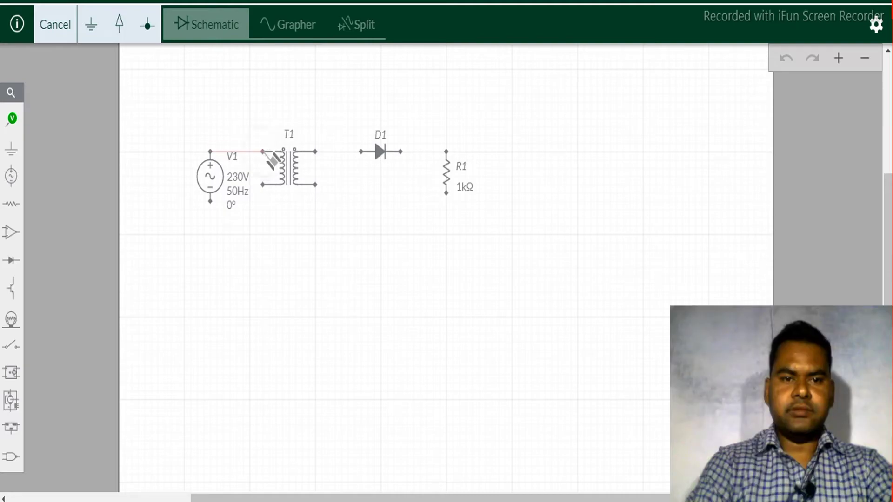
pyautogui.click(266, 155)
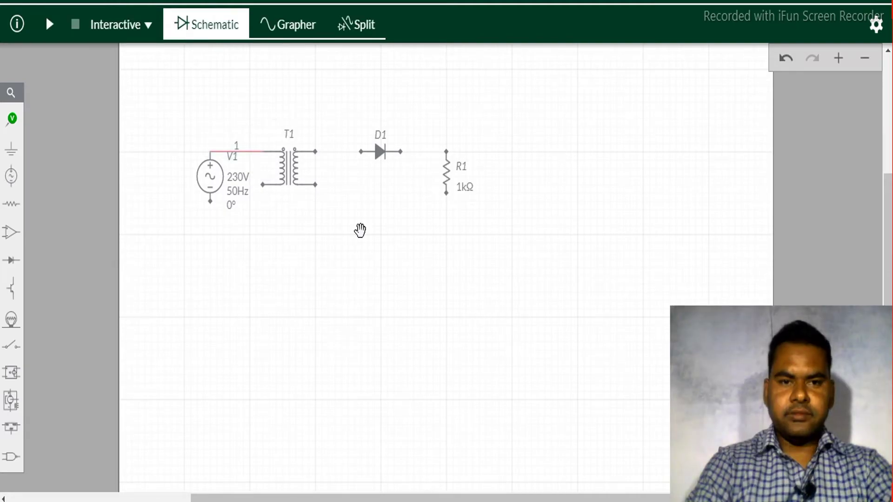
# - Wire the upper secondary terminal of transformer T1 to the anode of diode D1
pyautogui.click(320, 151)
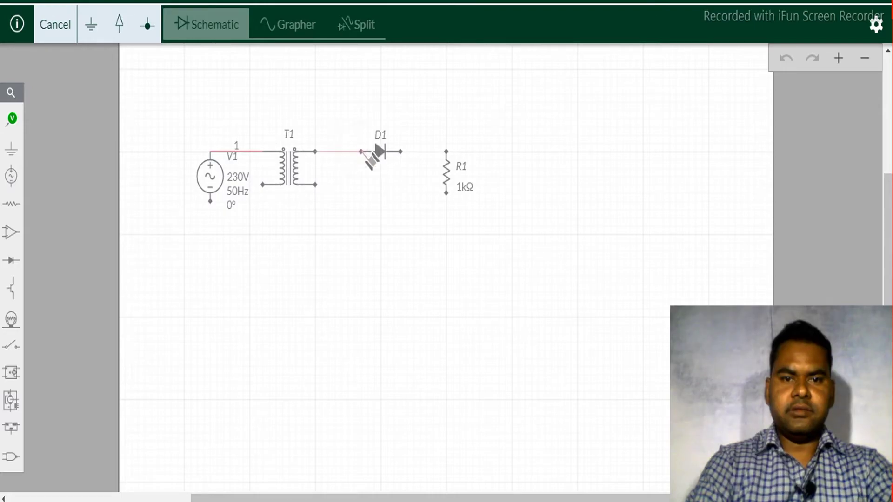
pyautogui.click(361, 151)
pyautogui.click(412, 229)
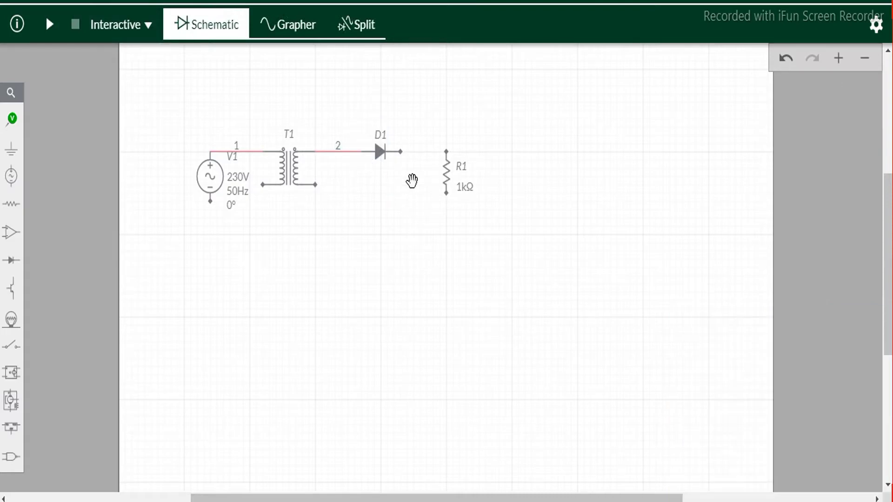
# - Wire the cathode of diode D1 to the upper terminal of resistor R1
pyautogui.click(401, 152)
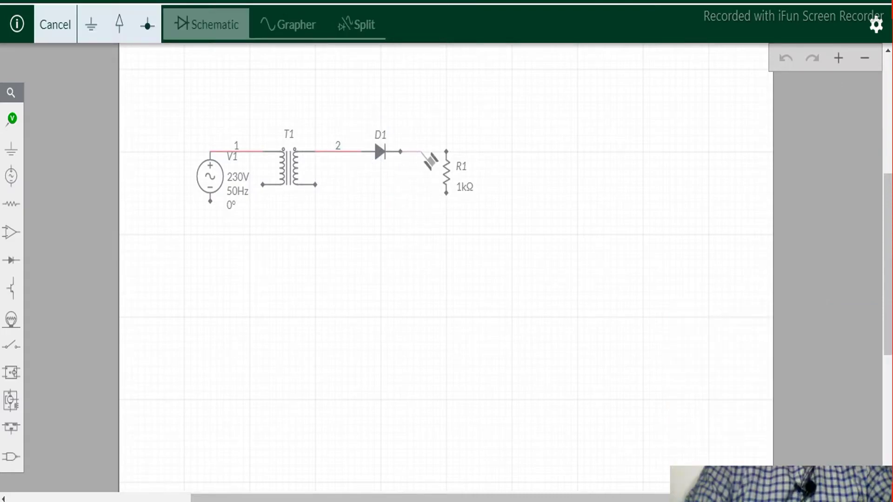
pyautogui.click(447, 152)
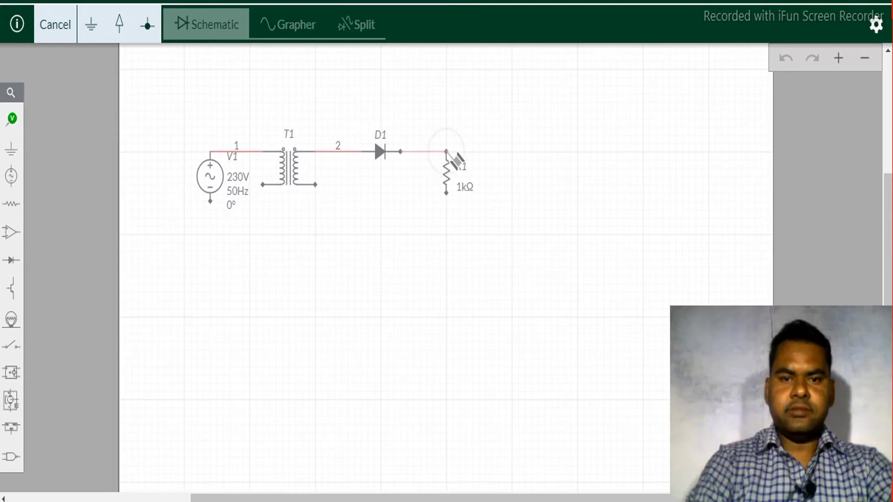
pyautogui.click(446, 152)
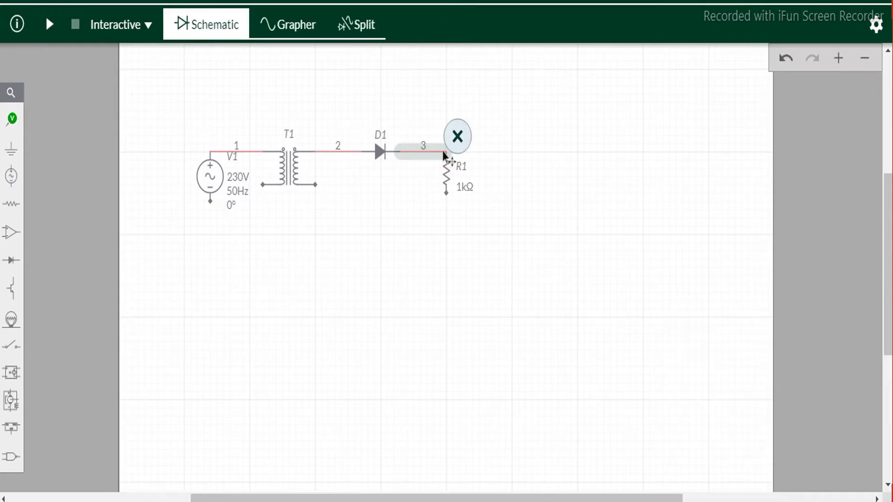
pyautogui.click(404, 266)
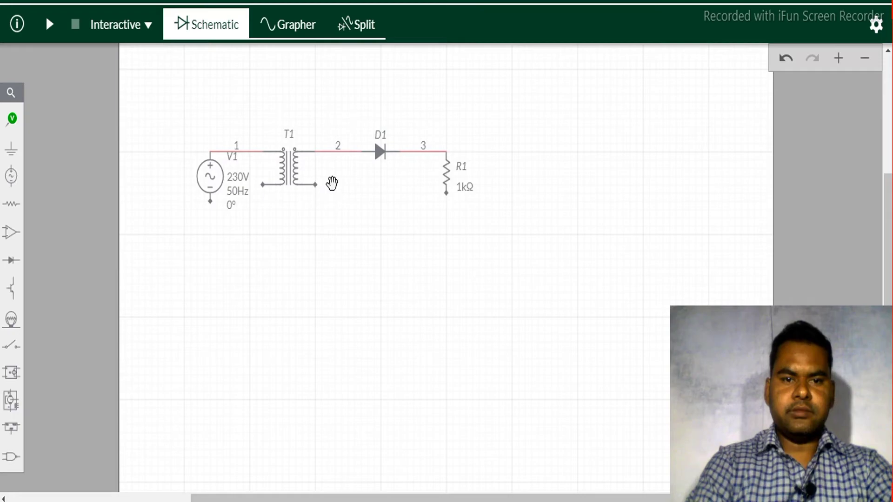
# - Wire the lower secondary terminal of transformer T1 to the lower terminal of R1, routing the horizontal segment well below the components
pyautogui.click(316, 184)
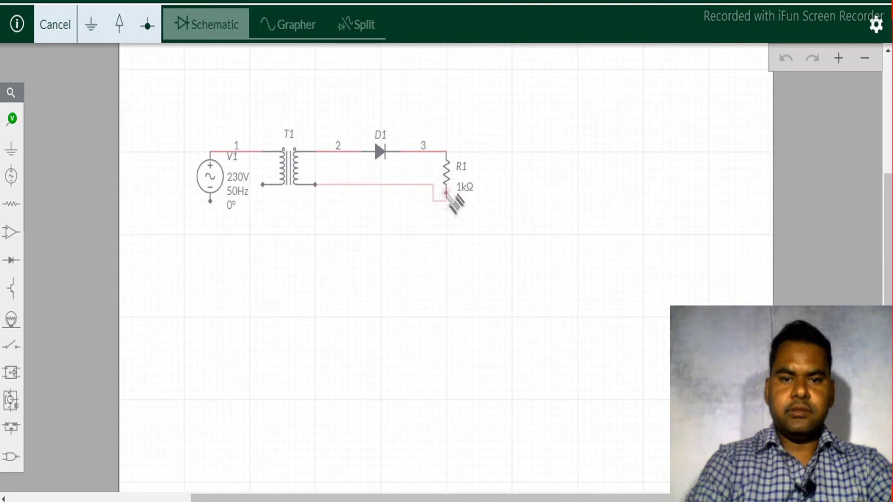
pyautogui.click(447, 195)
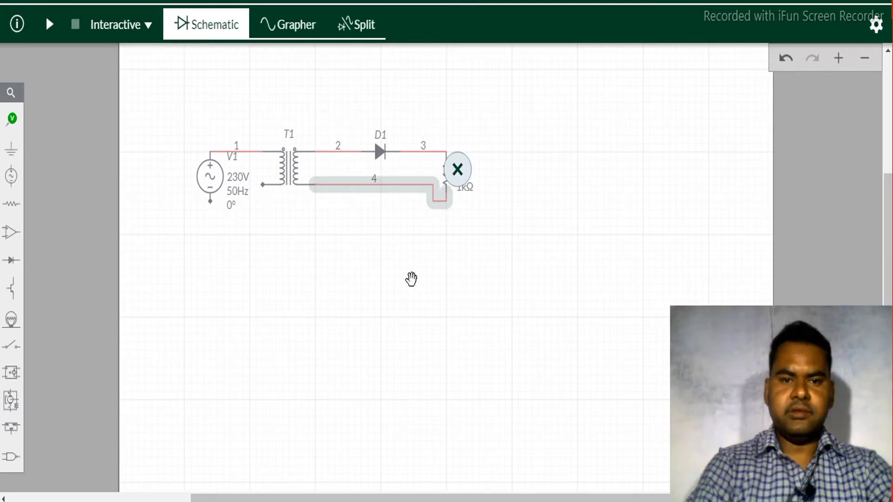
pyautogui.click(382, 197)
pyautogui.moveTo(384, 187); pyautogui.dragTo(394, 242)
pyautogui.click(253, 273)
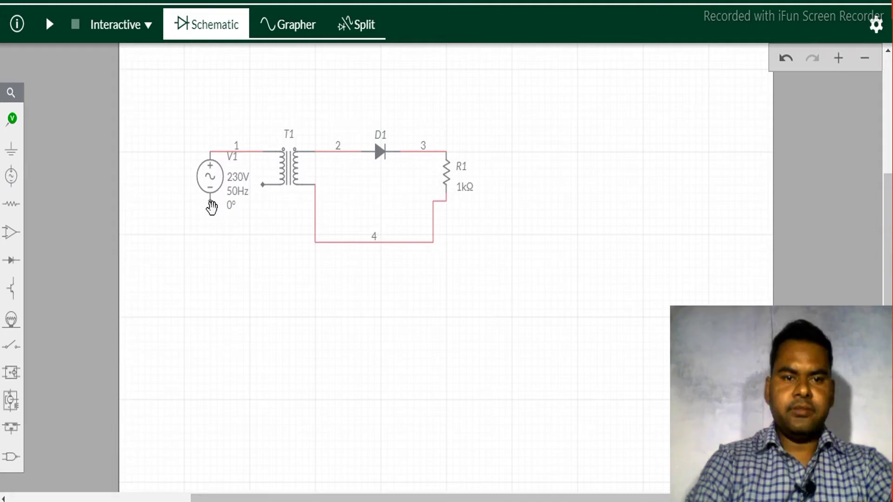
# - Wire the negative terminal of source V1 to the lower primary terminal of T1, lowering its horizontal segment level with the secondary return wire
pyautogui.moveTo(212, 207)
pyautogui.mouseDown()
pyautogui.moveTo(279, 247)
pyautogui.moveTo(266, 185)
pyautogui.mouseUp()
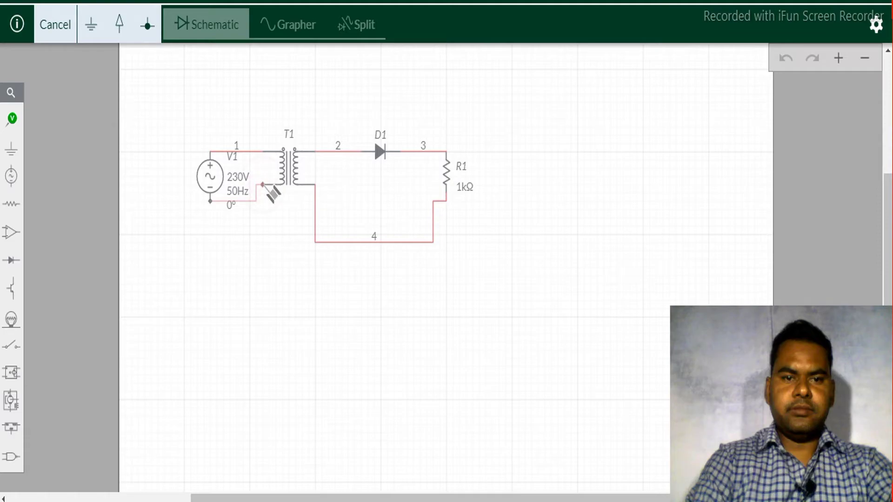
pyautogui.click(264, 184)
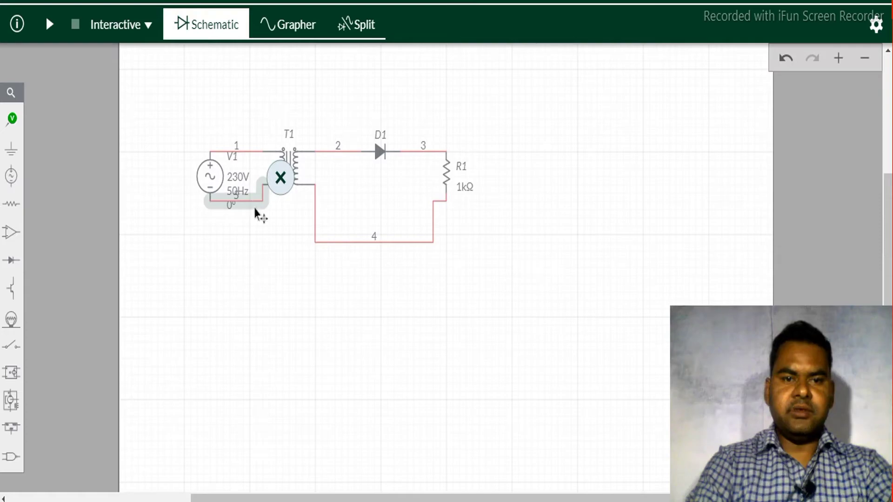
pyautogui.click(255, 213)
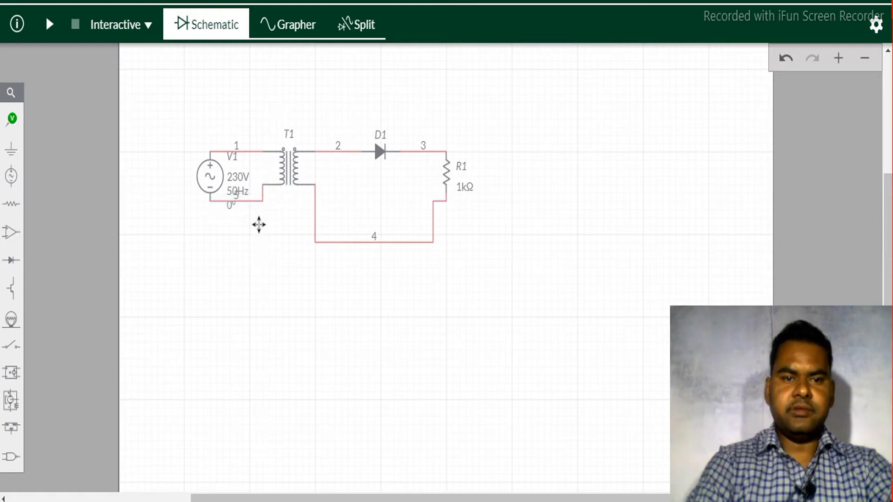
pyautogui.moveTo(259, 225); pyautogui.dragTo(261, 243)
pyautogui.click(278, 287)
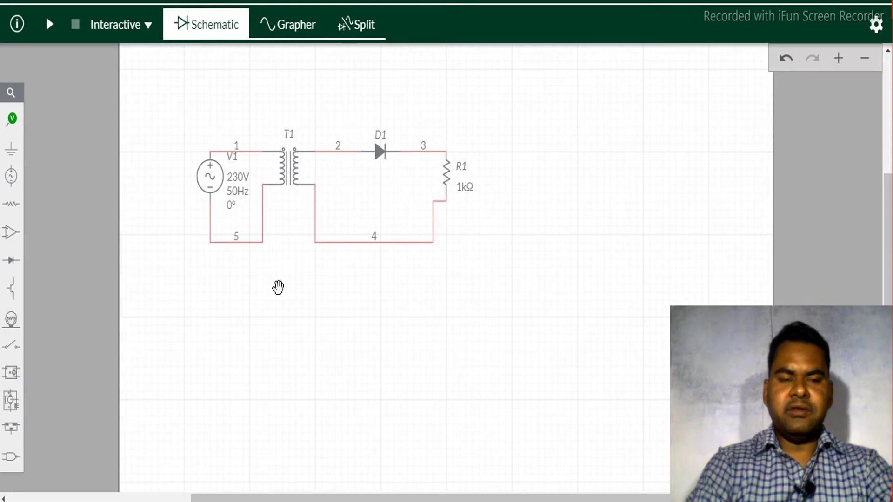
# - Place a Ground below the secondary return wire and connect it to that wire
pyautogui.click(15, 160)
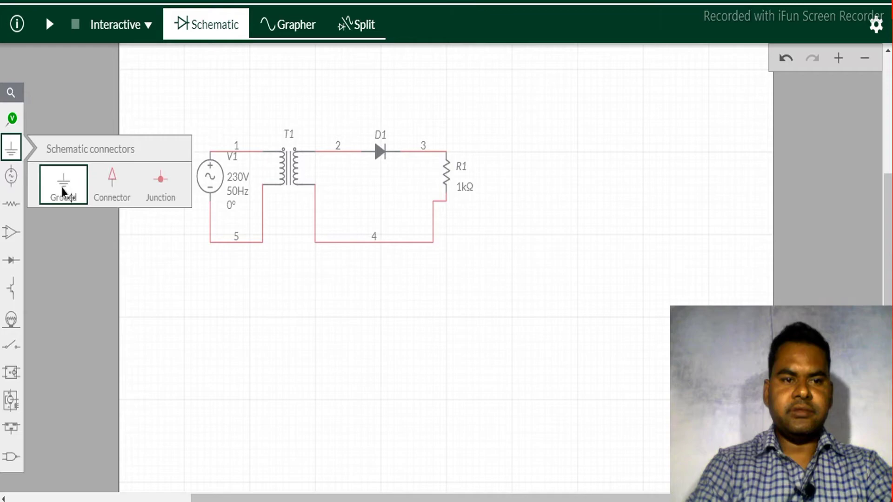
pyautogui.moveTo(330, 277); pyautogui.dragTo(378, 278)
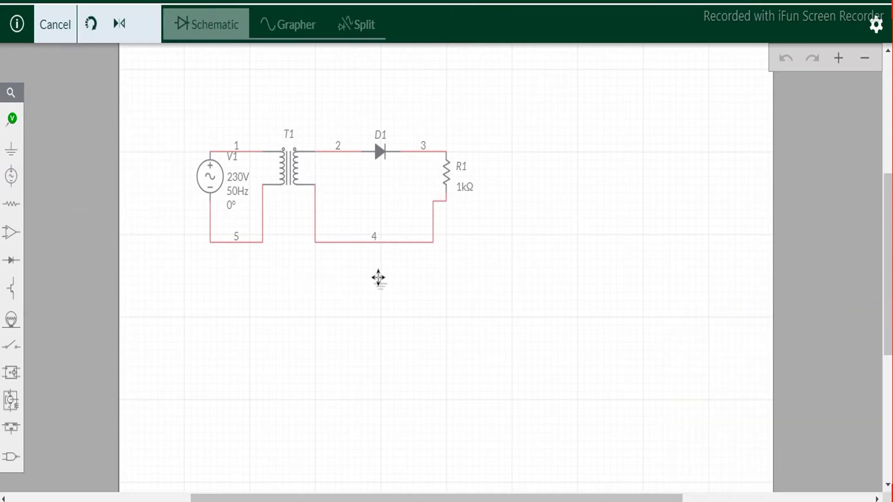
pyautogui.click(378, 278)
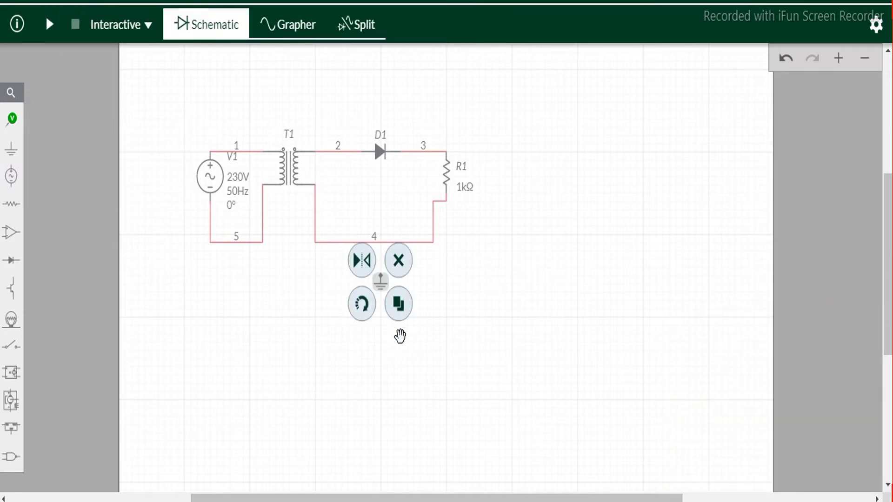
pyautogui.click(400, 358)
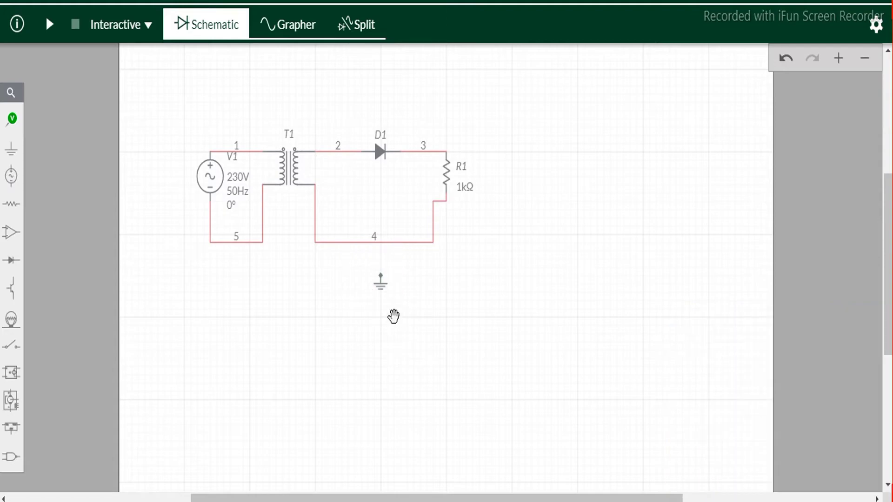
pyautogui.click(381, 276)
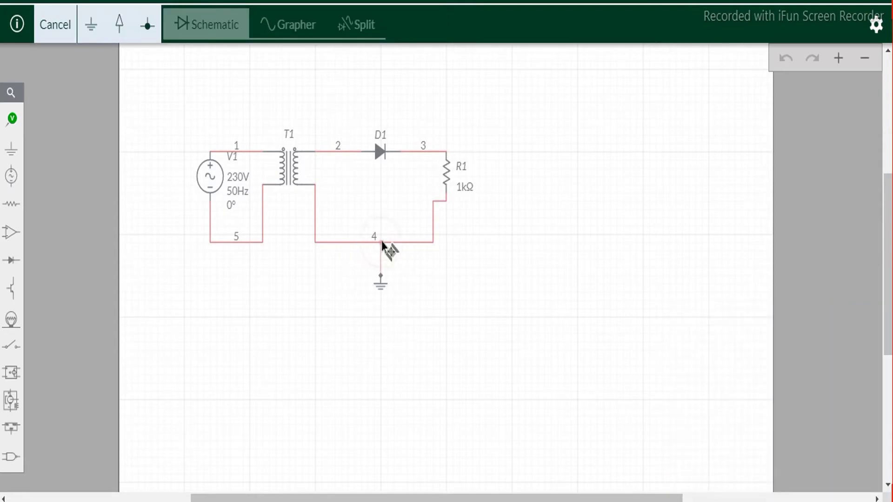
pyautogui.click(382, 242)
pyautogui.click(401, 357)
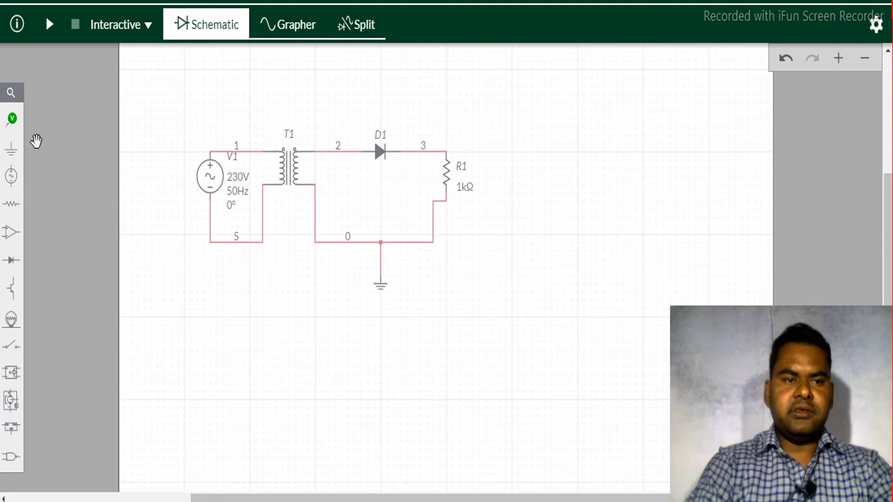
# - Place a Voltage probe on the node between diode D1 and resistor R1
pyautogui.click(13, 122)
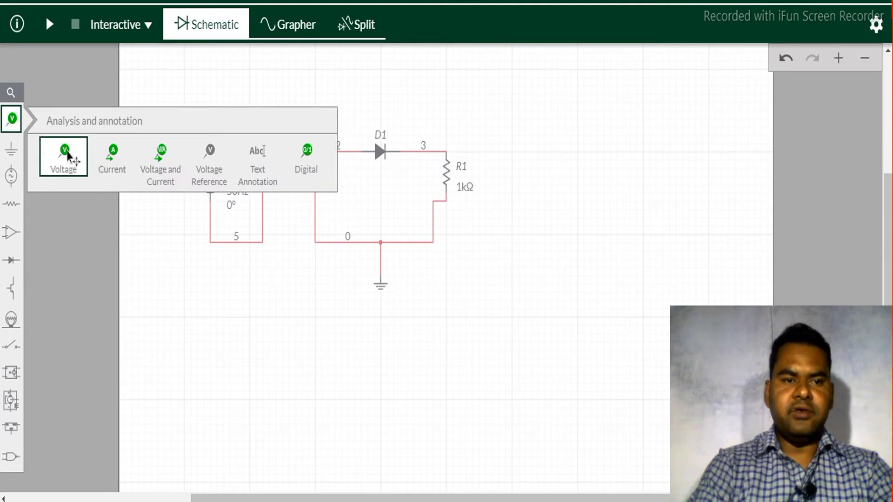
pyautogui.moveTo(67, 156)
pyautogui.mouseDown()
pyautogui.moveTo(325, 147)
pyautogui.moveTo(480, 123)
pyautogui.moveTo(449, 140)
pyautogui.mouseUp()
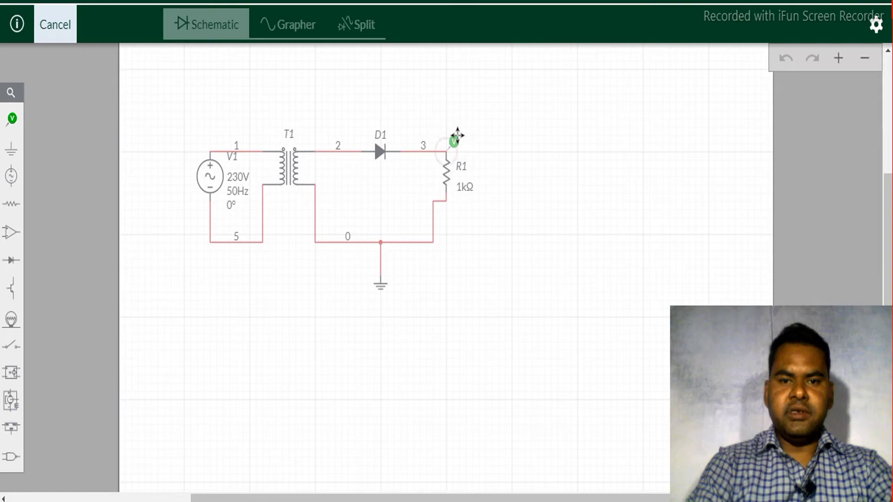
pyautogui.click(455, 136)
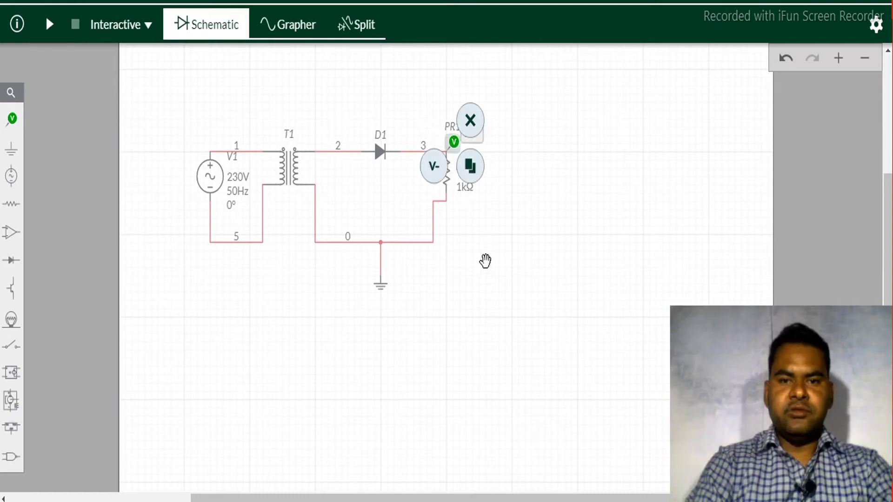
pyautogui.click(485, 259)
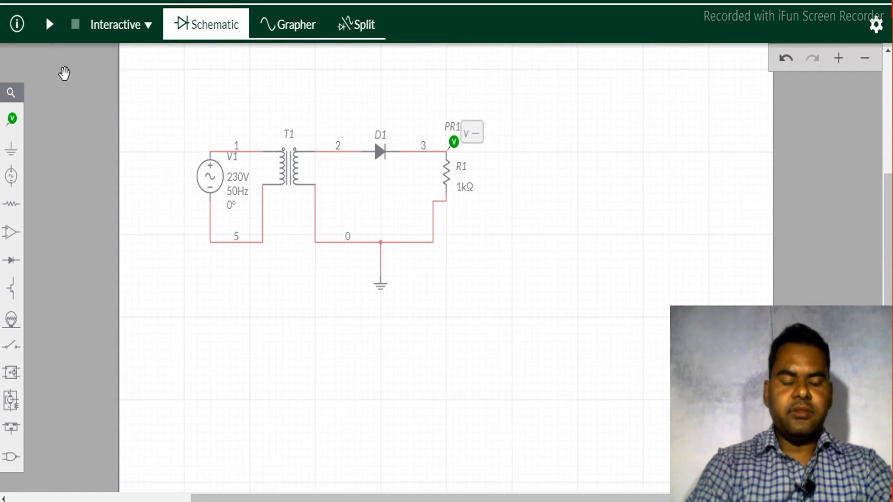
# - Run the interactive simulation with schematic and graph side by side, and set the graph's time scale to 10 ms/div
pyautogui.click(50, 27)
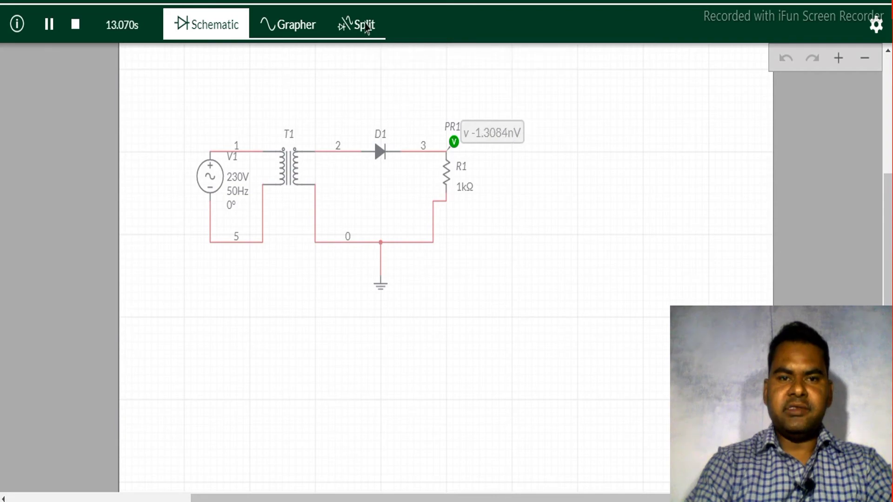
pyautogui.click(366, 25)
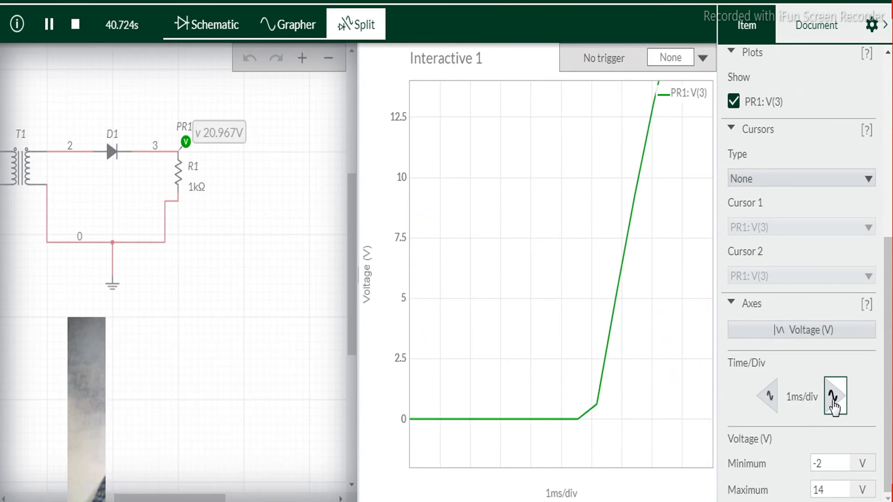
pyautogui.click(833, 404)
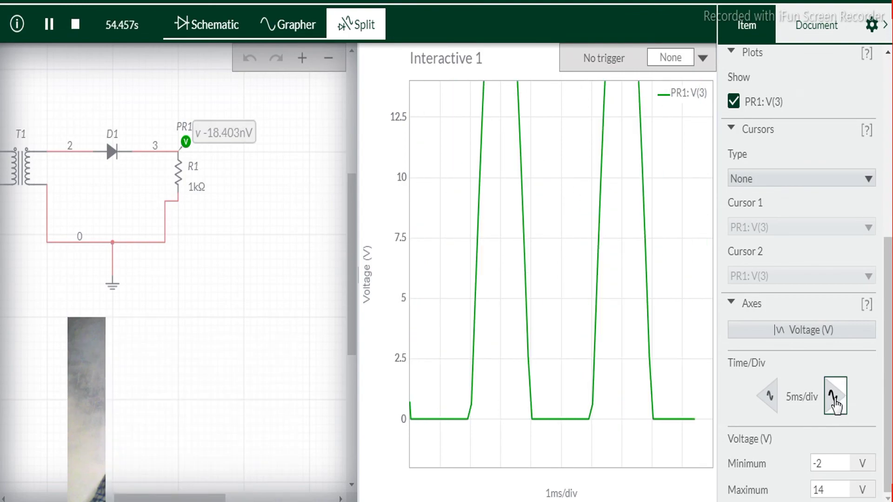
pyautogui.click(834, 400)
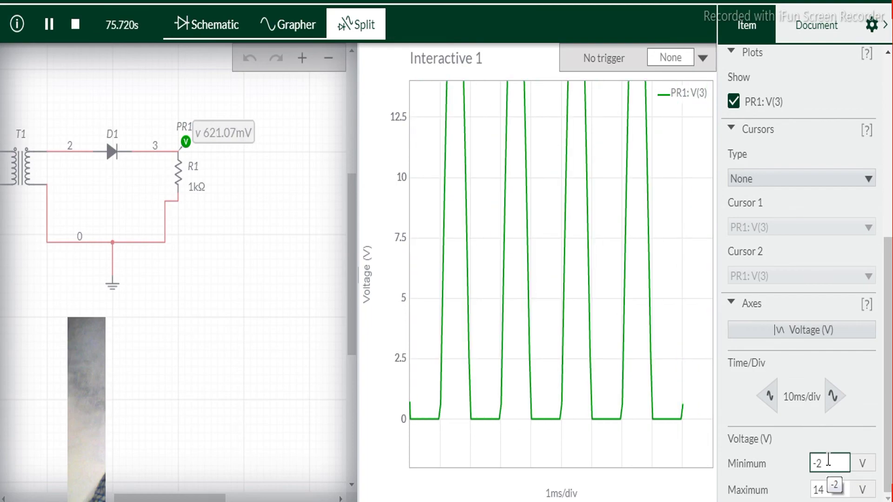
# - Set the graph's voltage axis range to a minimum of -1 V and a maximum of 30 V
pyautogui.doubleClick(828, 461)
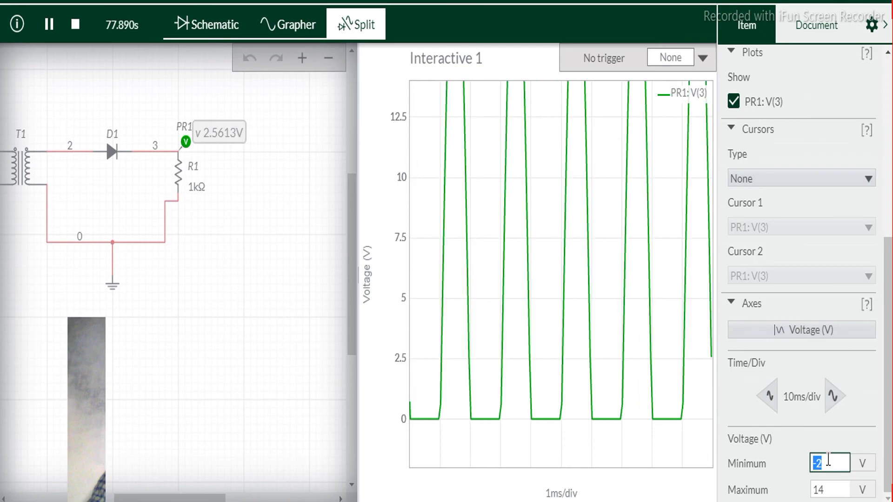
pyautogui.write('01')
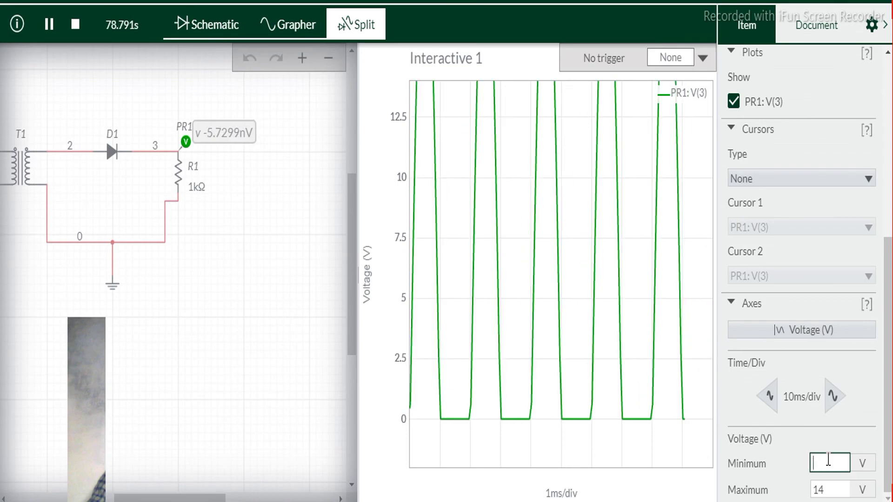
pyautogui.write('-')
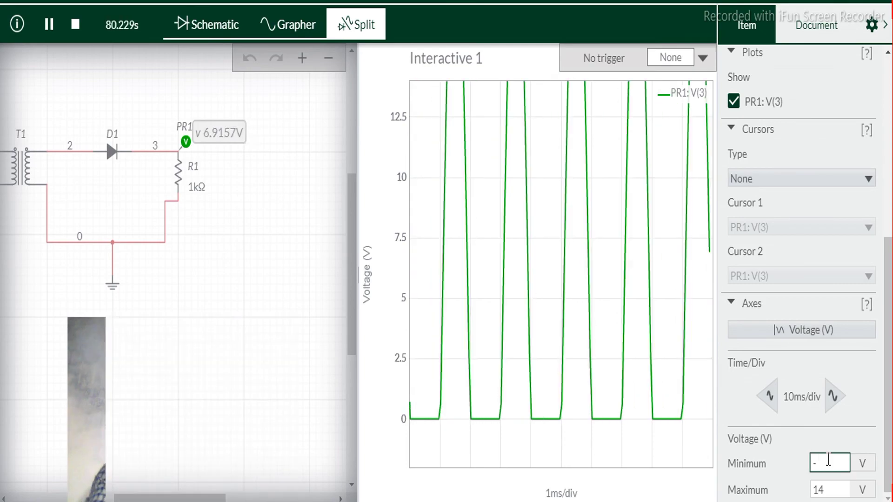
pyautogui.write('1')
pyautogui.click(828, 490)
pyautogui.write('20')
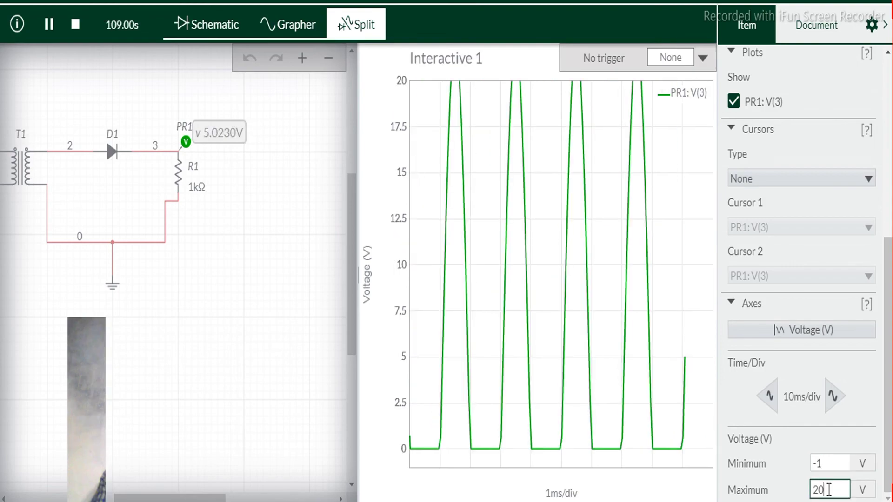
pyautogui.press('BackSpace')
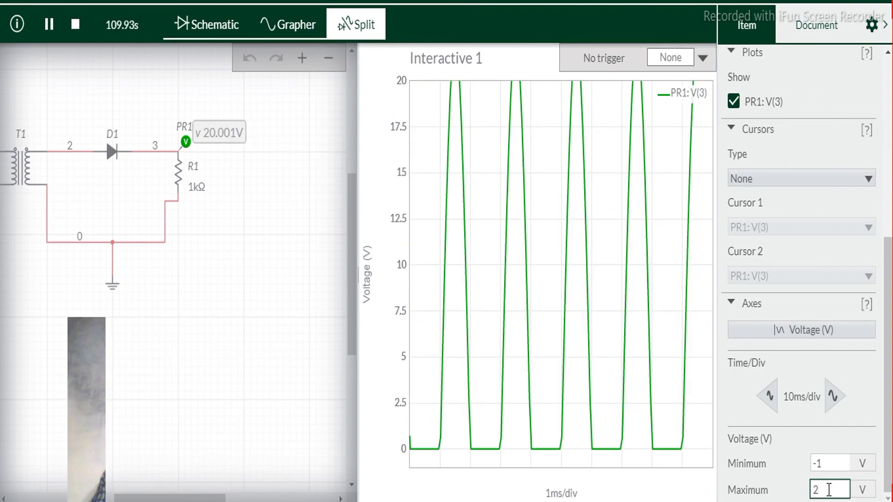
pyautogui.press('BackSpace')
pyautogui.write('30')
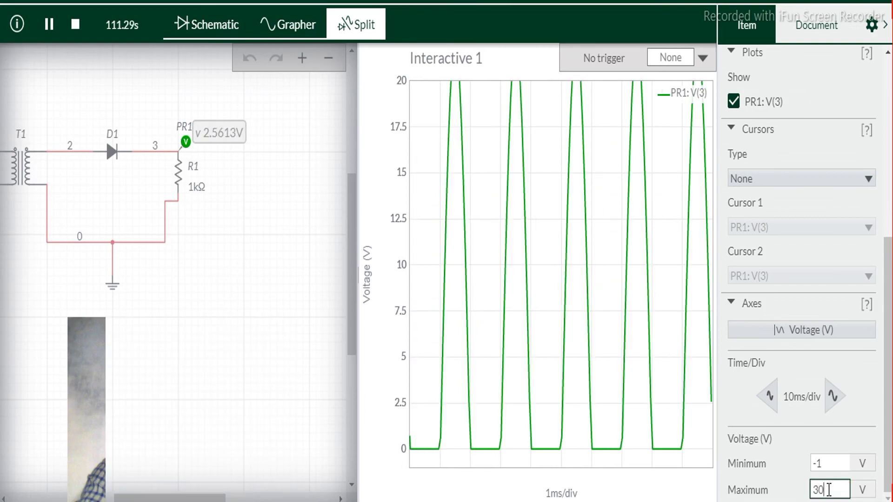
pyautogui.press('Return')
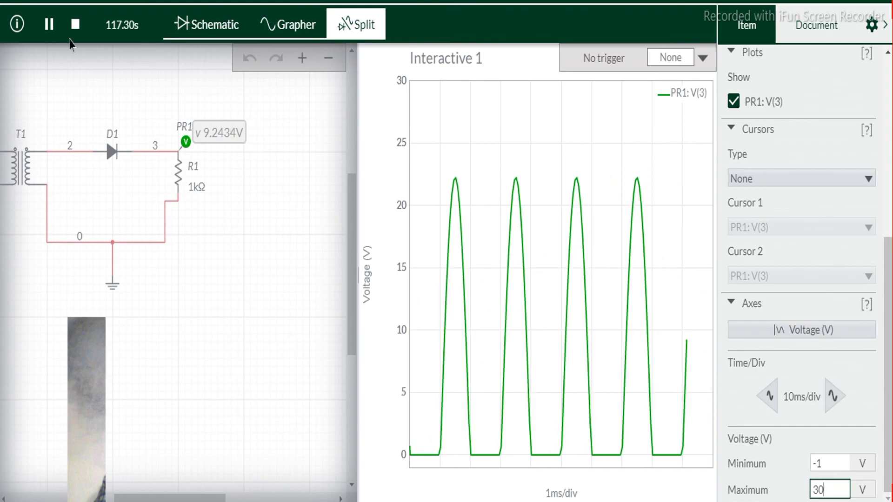
# - Pause the running simulation to hold the output voltage waveform across R1
pyautogui.moveTo(186, 163); pyautogui.dragTo(186, 162)
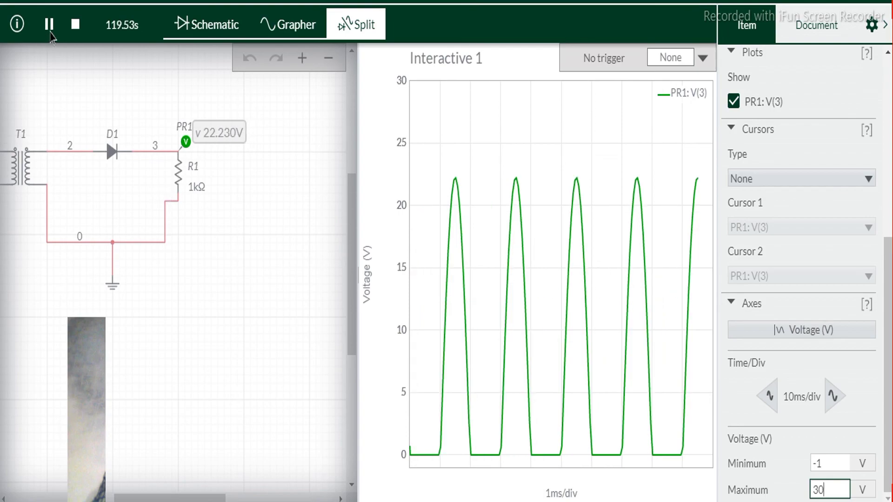
pyautogui.click(50, 32)
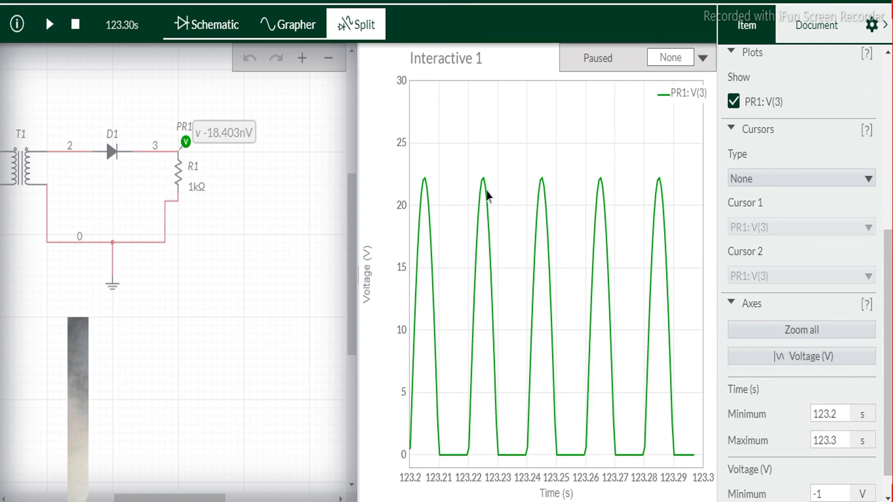
pyautogui.moveTo(484, 191)
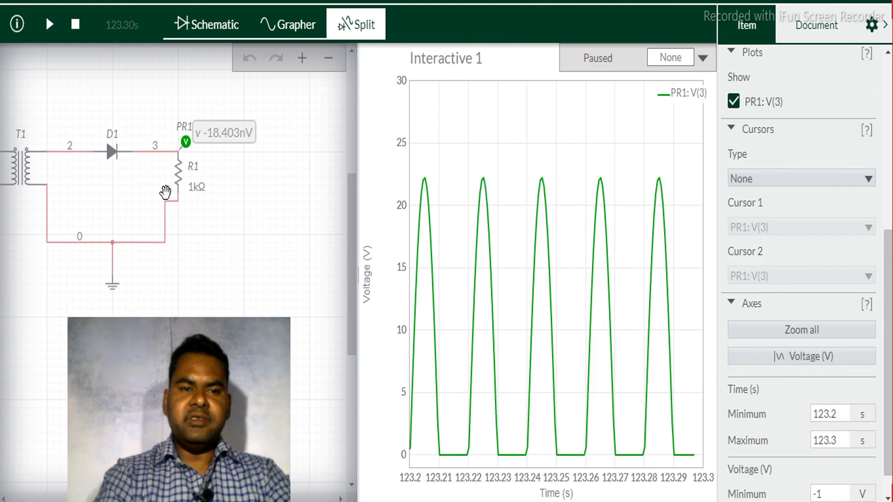
pyautogui.click(186, 209)
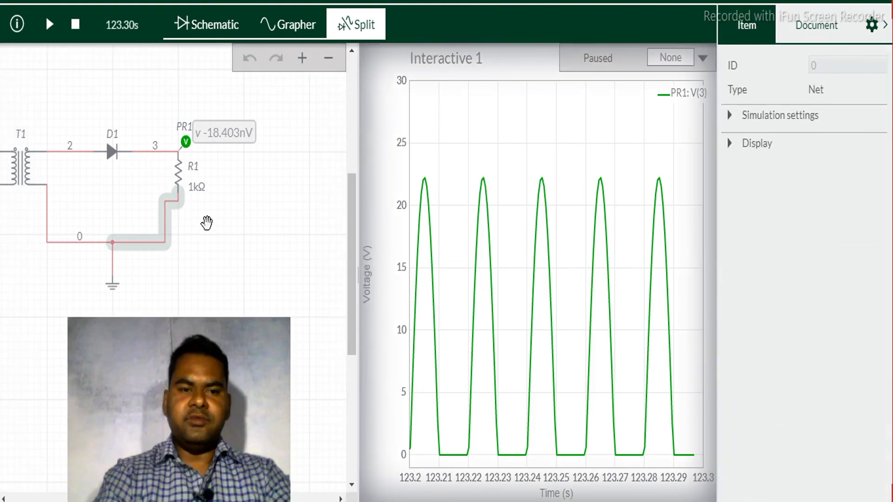
# - Hide the item settings and examine the paused output waveform in the graph-only view
pyautogui.click(885, 24)
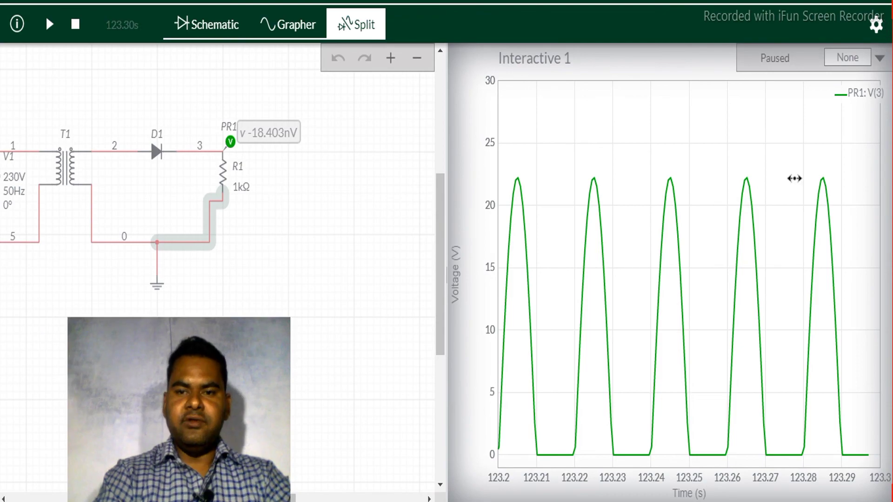
pyautogui.moveTo(663, 235)
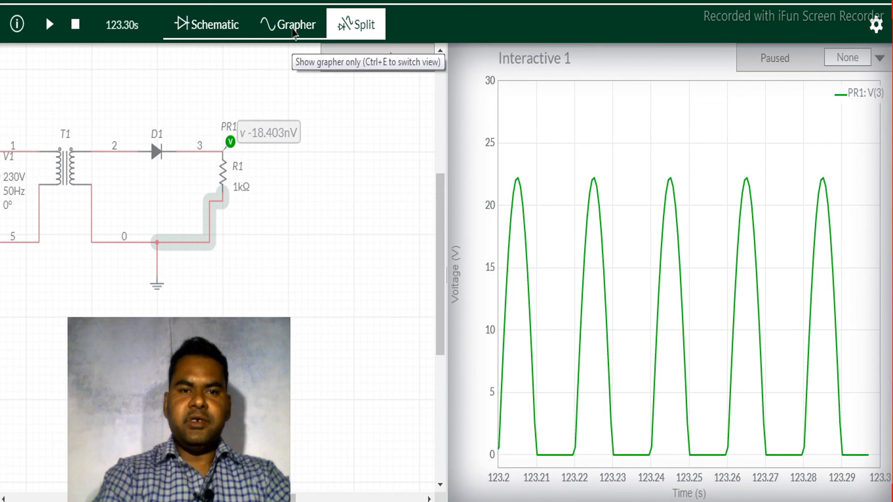
pyautogui.click(294, 28)
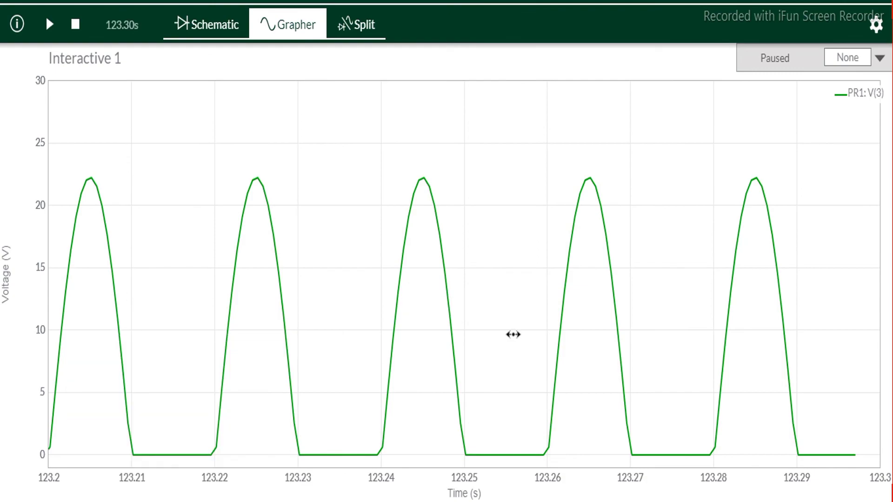
pyautogui.moveTo(556, 395)
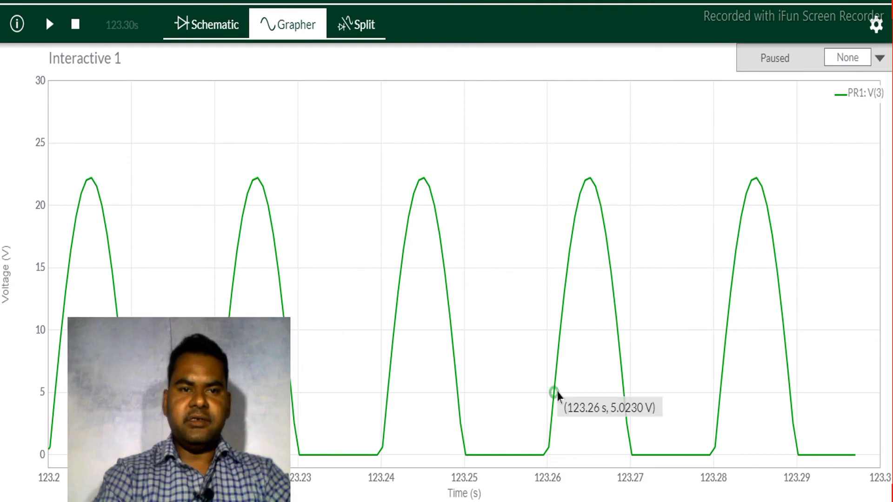